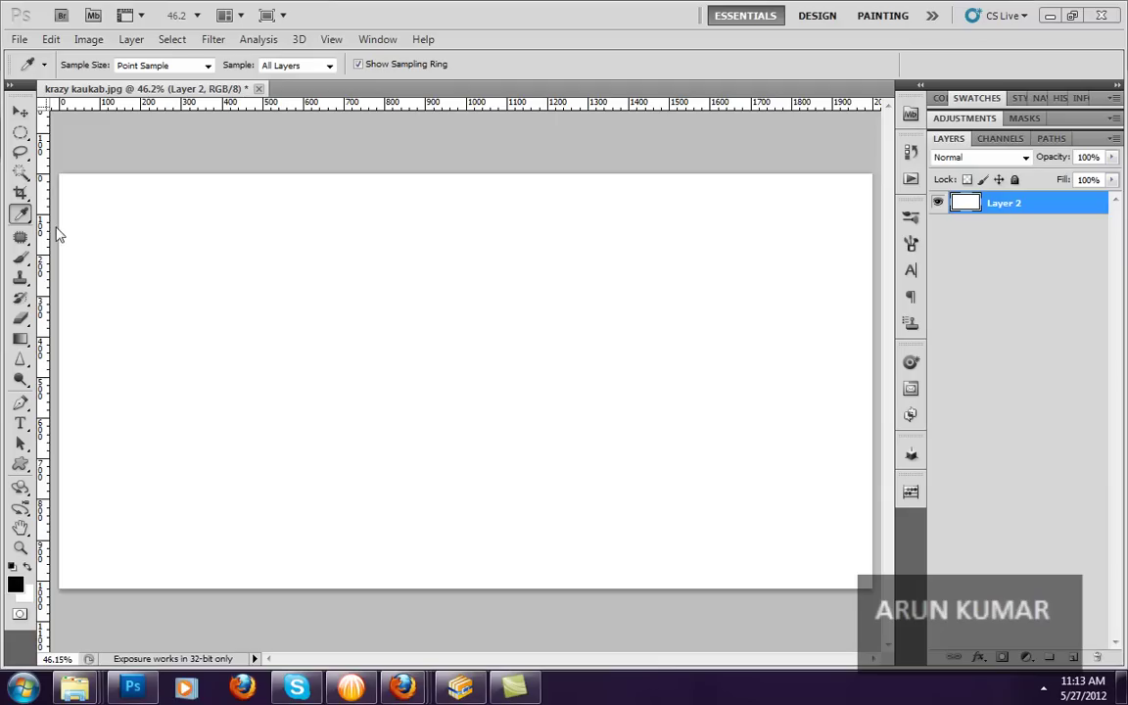
Keep the Eyedropper Tool active from the sampling-tools flyout.
right_click(24, 216)
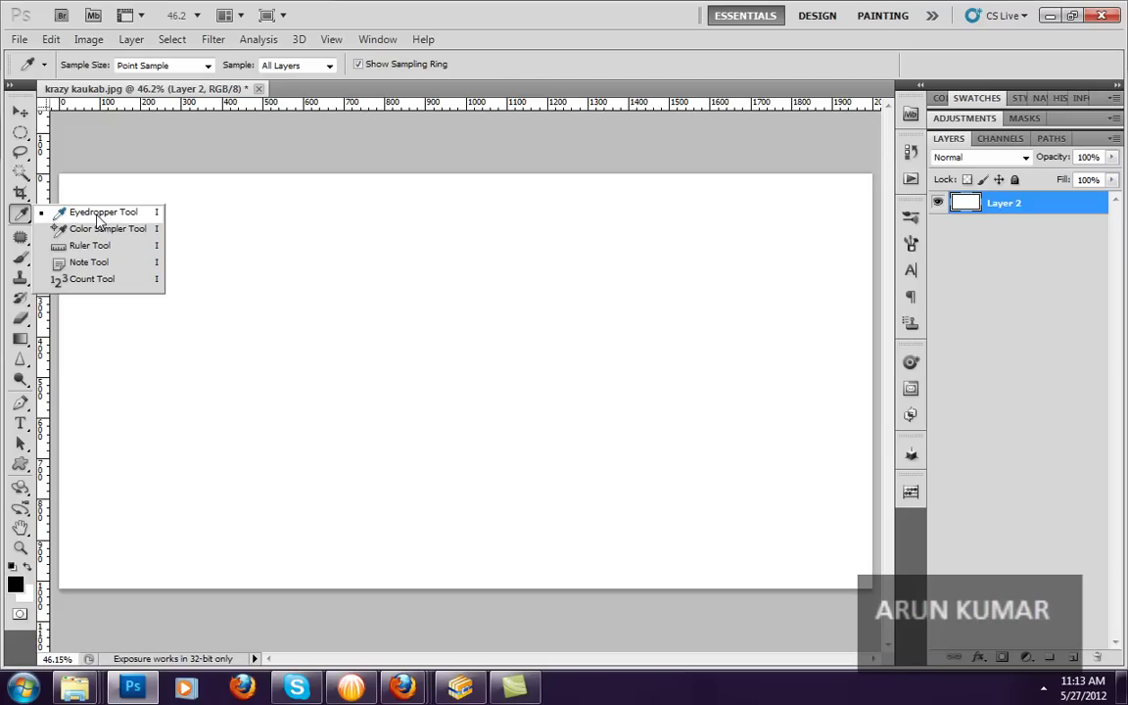
left_click(403, 74)
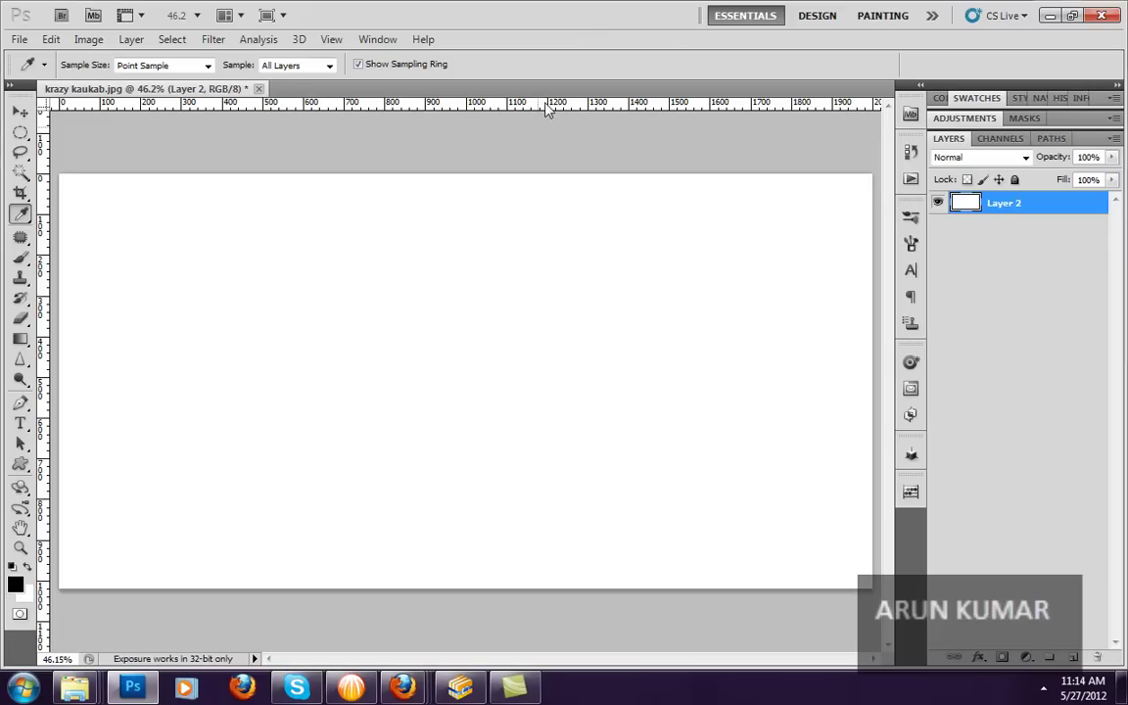
right_click(21, 214)
left_click(66, 218)
Sample dark green from the Paint Effect web image and fill Layer 2 with it.
double_click(588, 28)
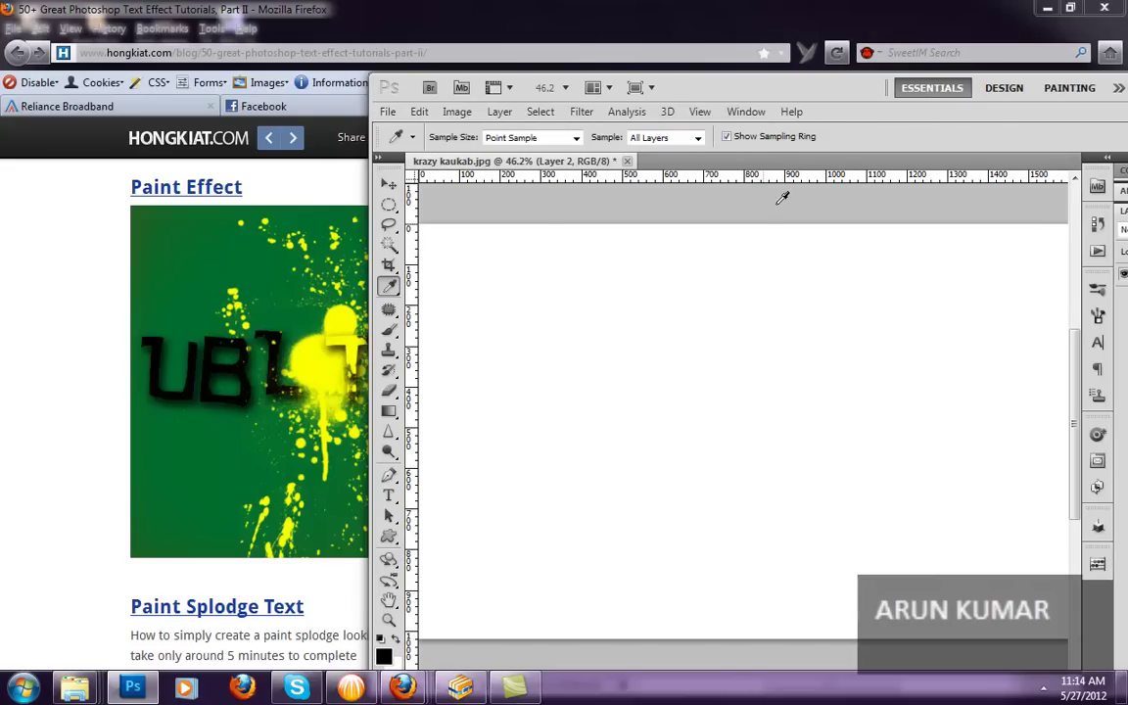
left_click(671, 286)
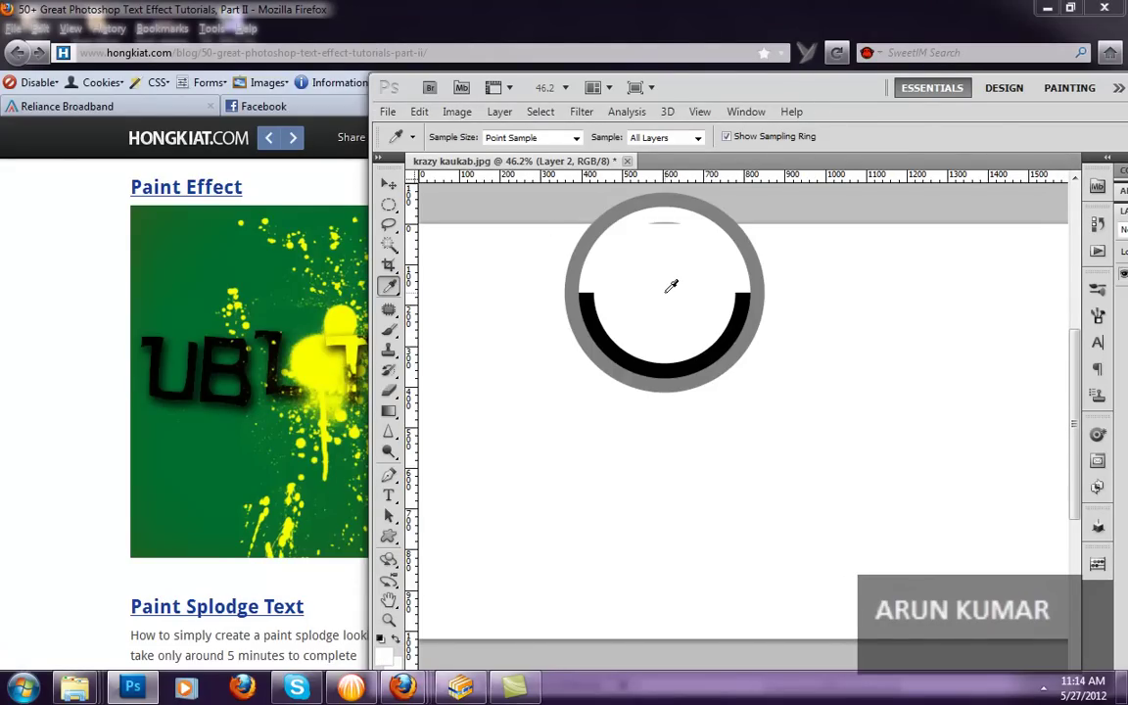
left_click_drag(670, 286, 218, 433)
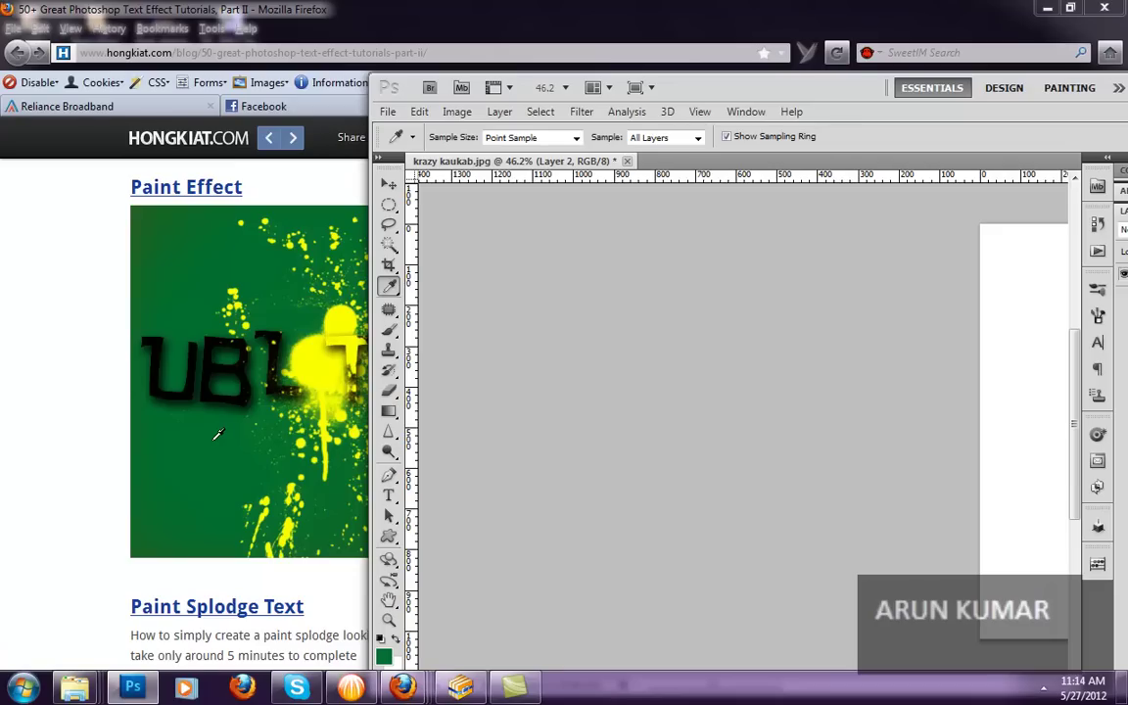
left_click_drag(218, 433, 216, 453)
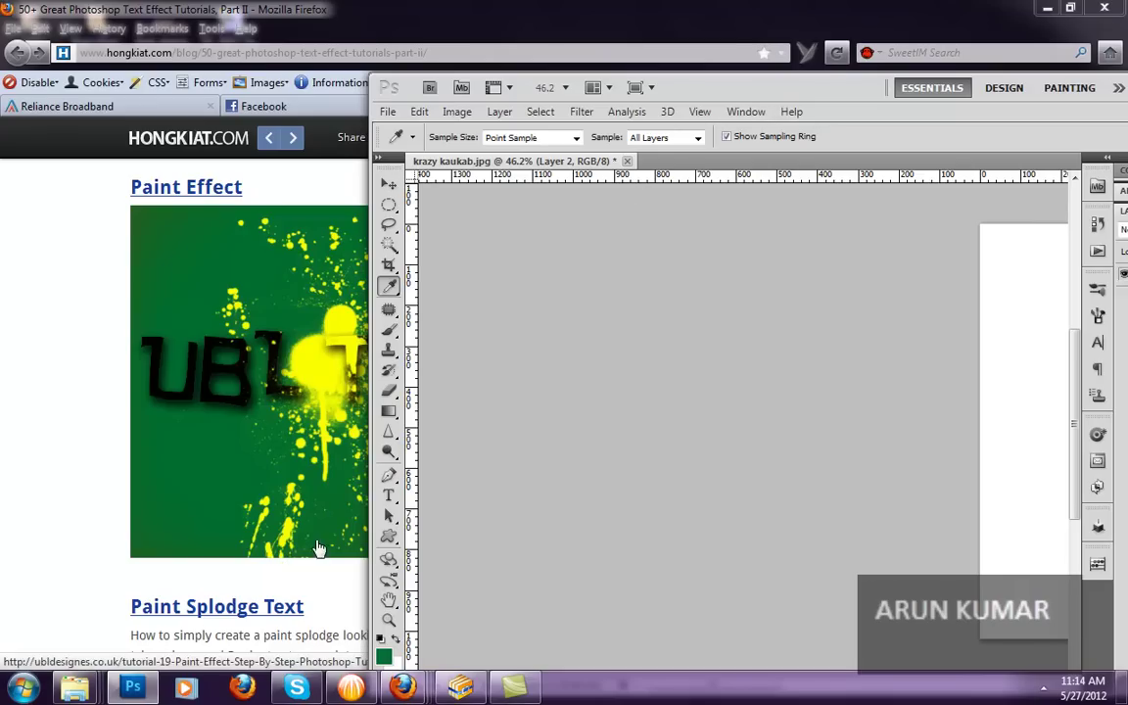
double_click(729, 98)
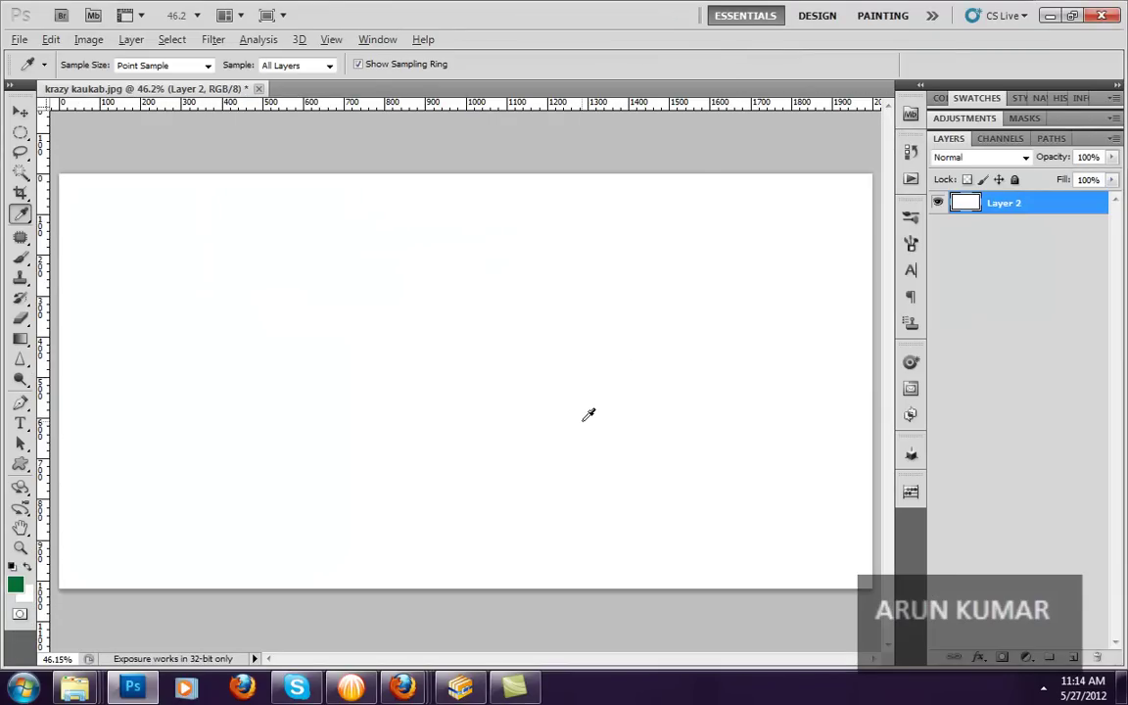
key("alt+BackSpace")
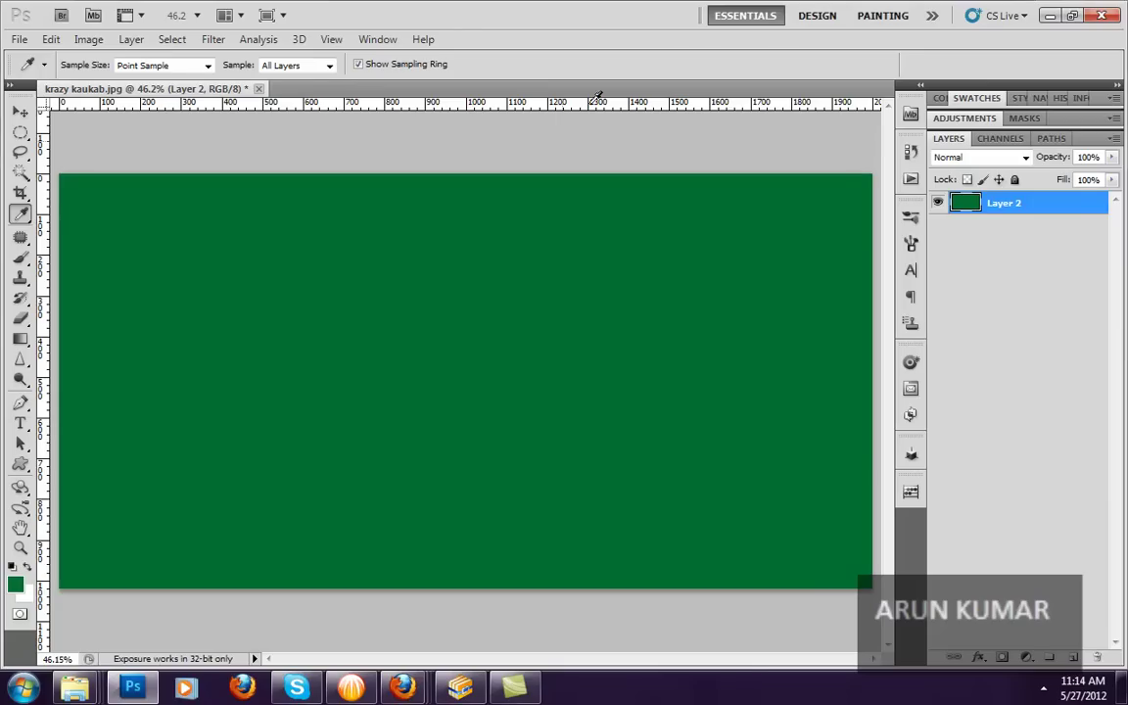
Confirm the Eyedropper Tool is still the active tool in Photoshop.
double_click(600, 25)
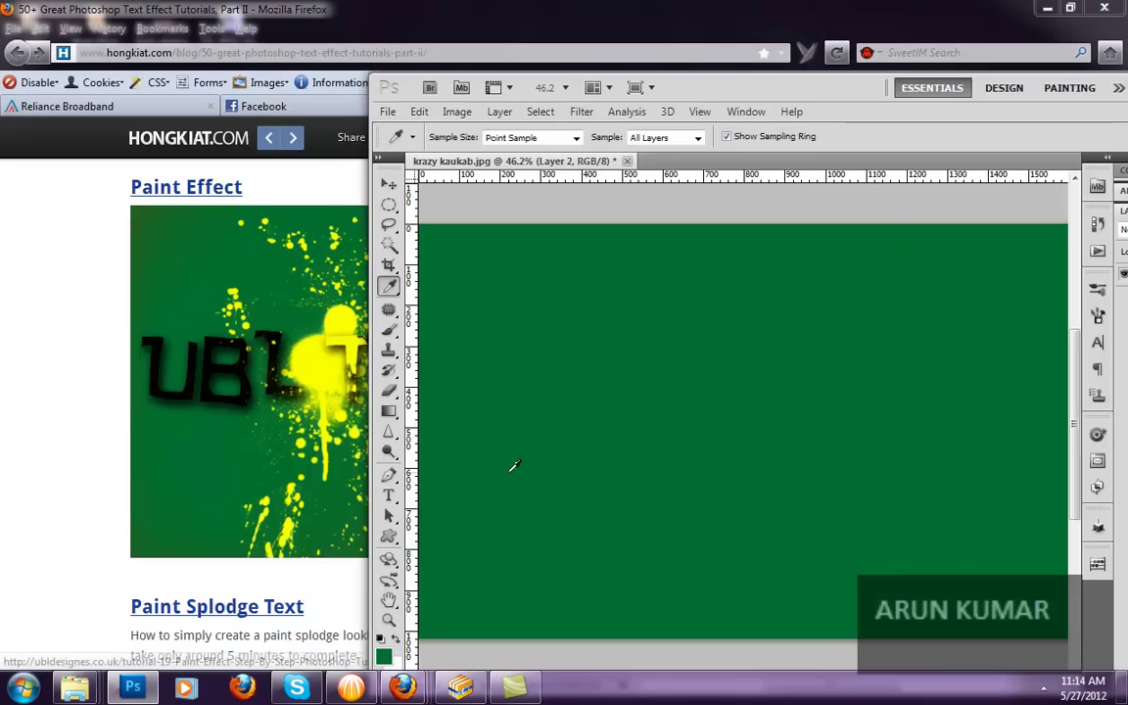
double_click(832, 91)
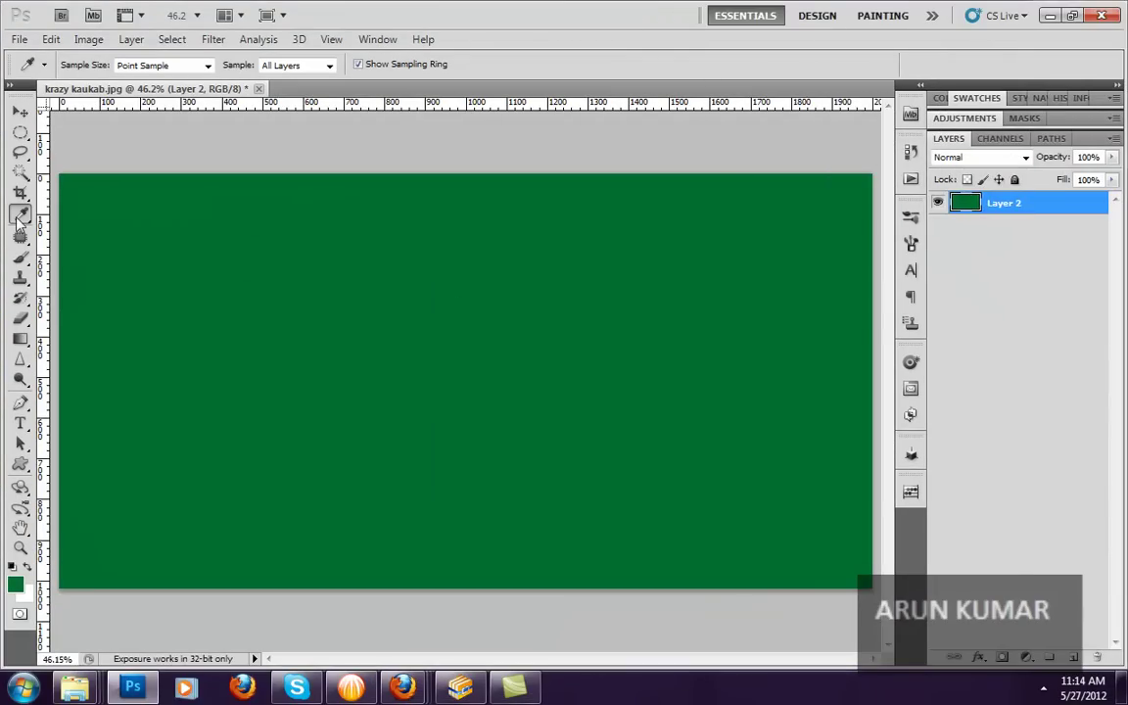
left_click(20, 216)
left_click(102, 216)
Show the hongkiat tutorial page and scroll to Glossy Candy Text Effect For Kids.
double_click(562, 16)
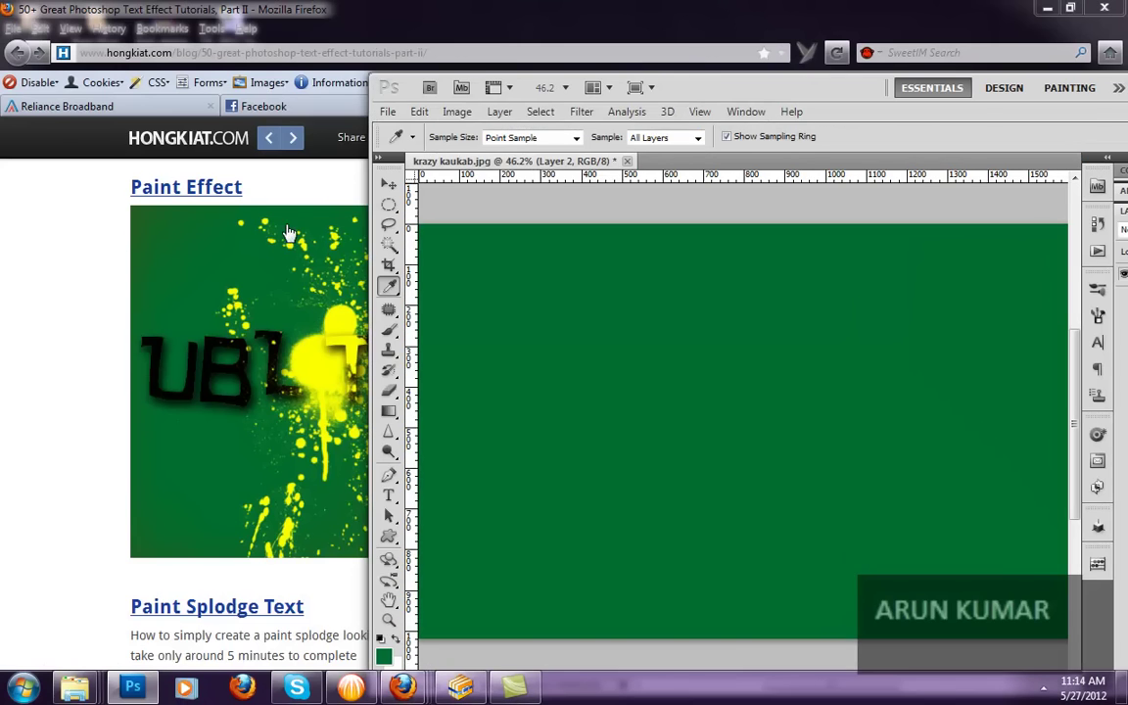
left_click(83, 162)
scroll(588, 390, "down", 10)
scroll(588, 386, "down", 15)
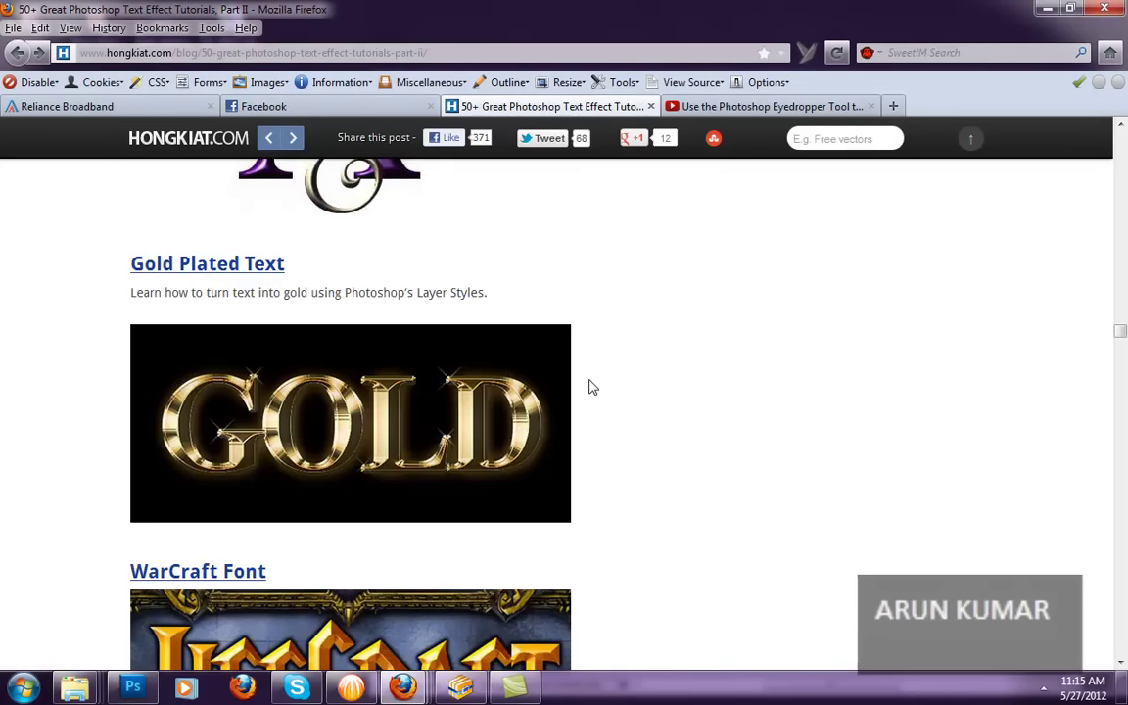
scroll(224, 418, "up", 6)
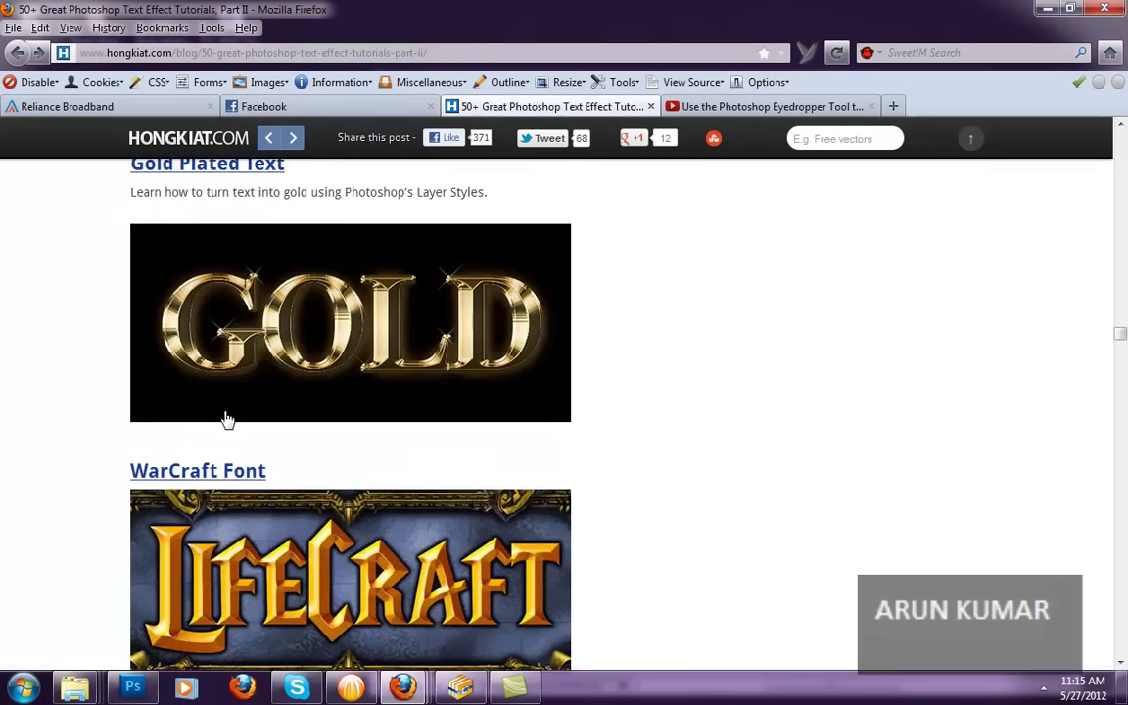
scroll(402, 418, "down", 20)
scroll(434, 445, "down", 8)
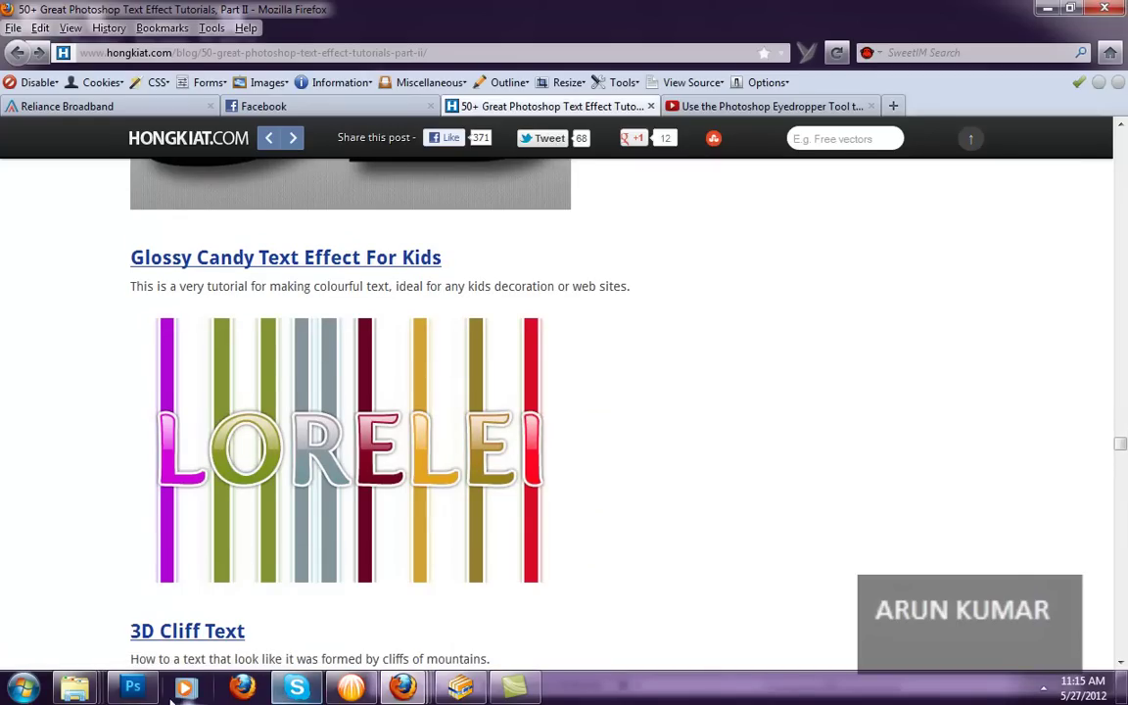
Sample olive green from the striped LORELEI image with the Eyedropper.
left_click(132, 687)
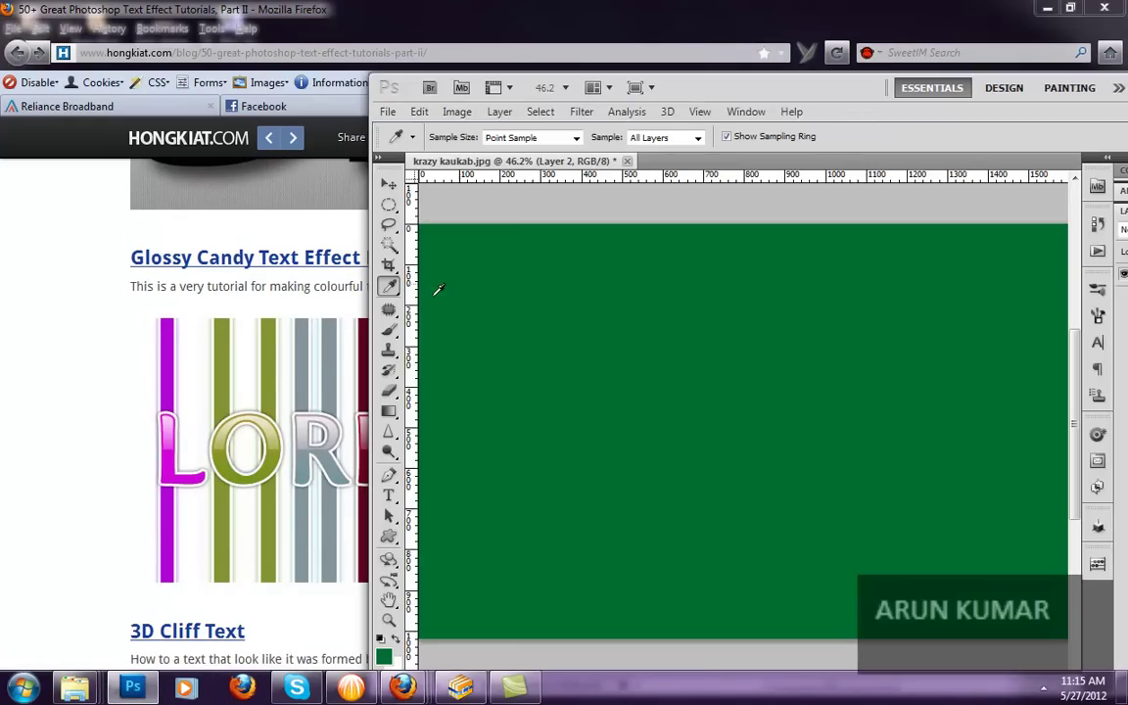
left_click_drag(390, 287, 431, 290)
left_click(712, 331)
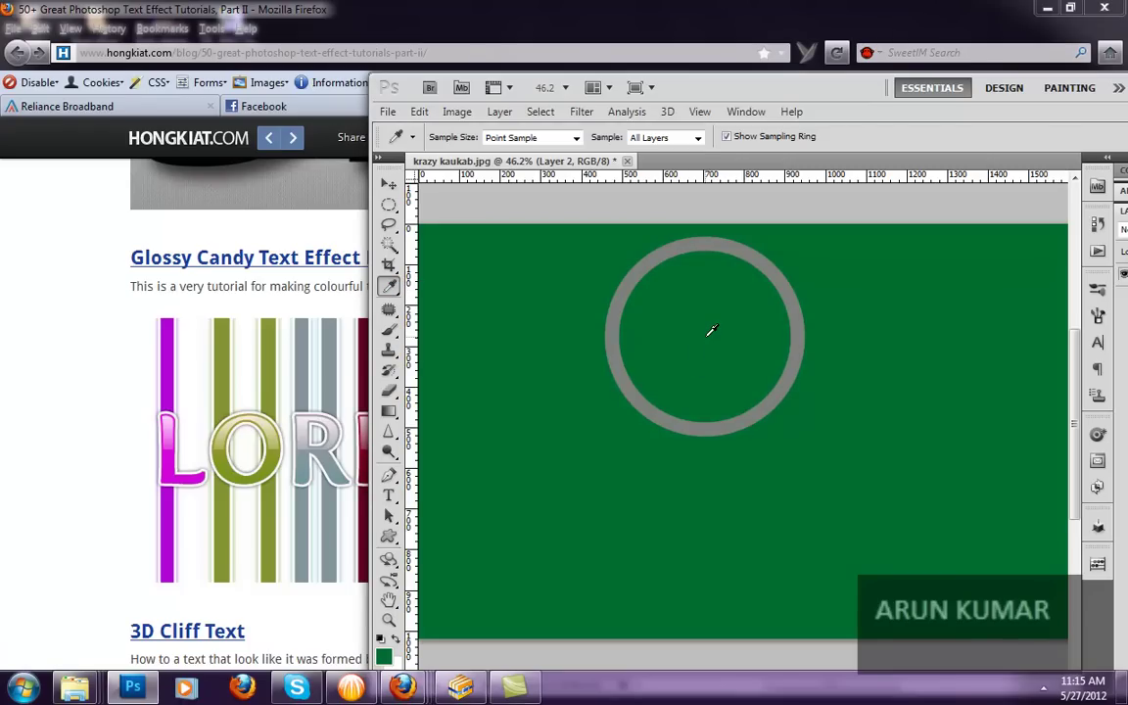
left_click_drag(712, 331, 270, 365)
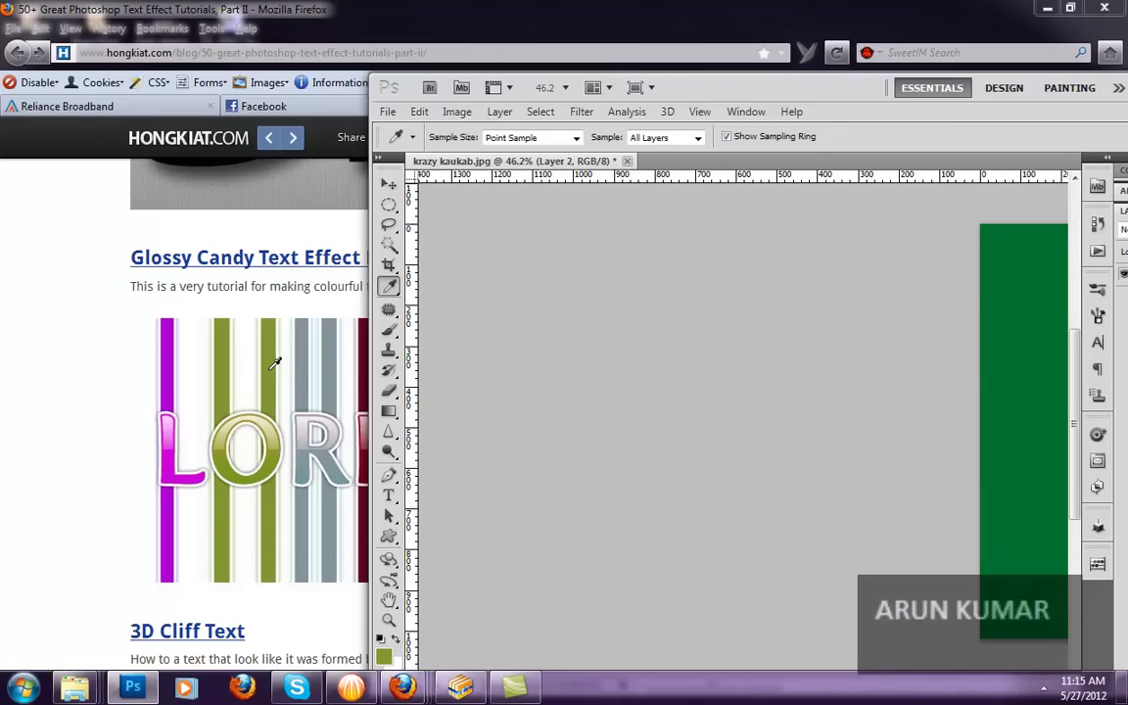
left_click_drag(275, 363, 276, 364)
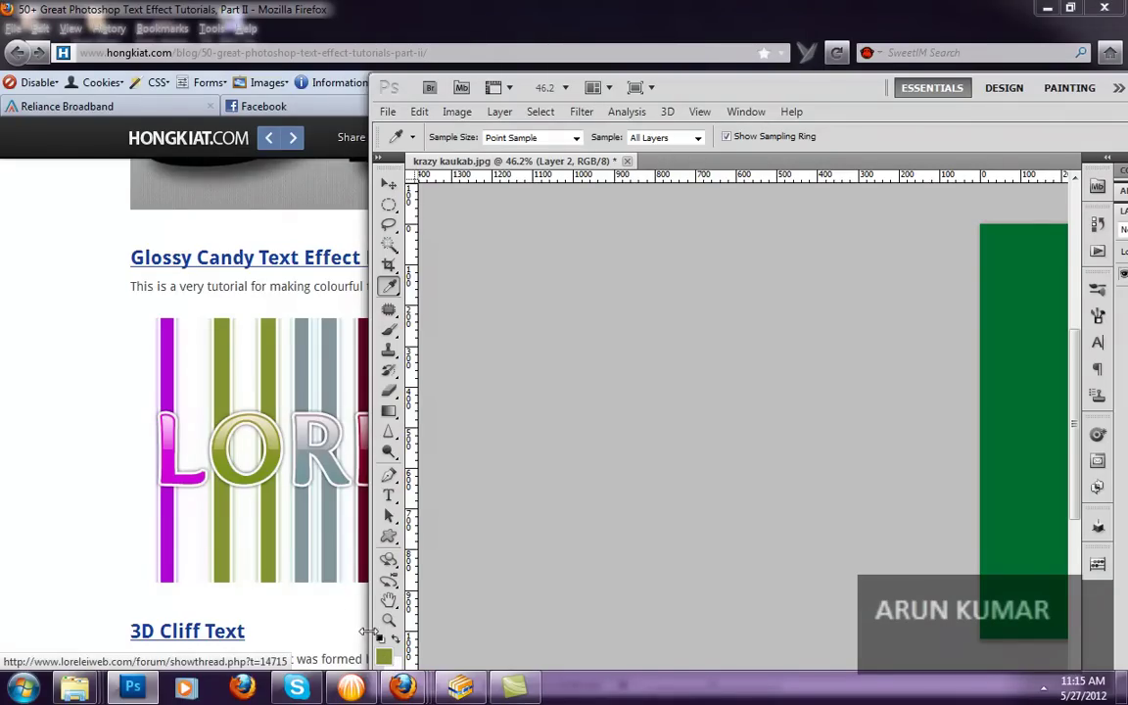
Fill Layer 2 with the olive green, then restore the window and shift it right.
double_click(781, 97)
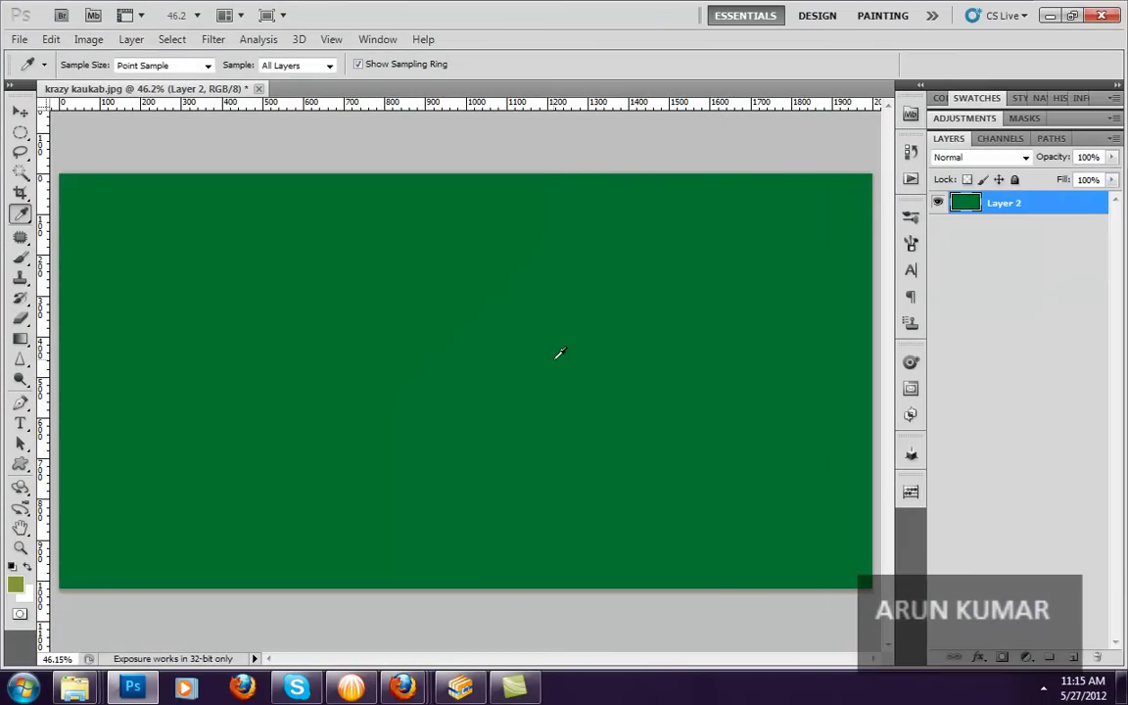
key("alt+BackSpace")
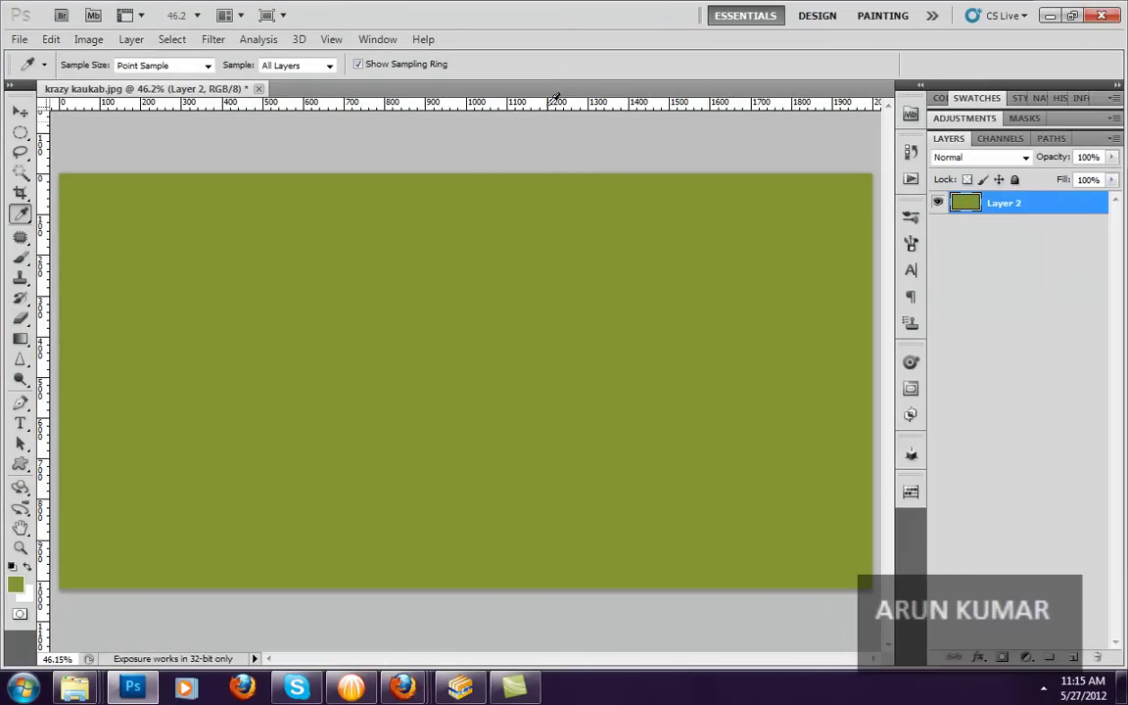
double_click(559, 22)
left_click_drag(719, 87, 748, 44)
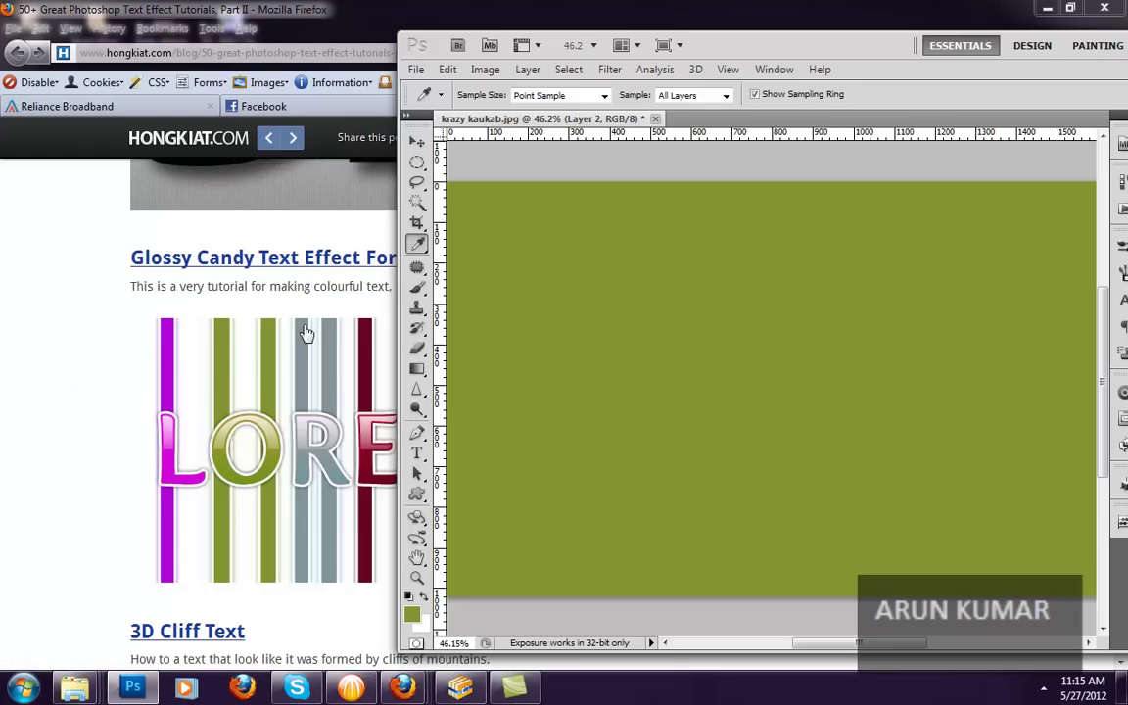
Switch Firefox to the Facebook tab, then return to Photoshop.
left_click(323, 39)
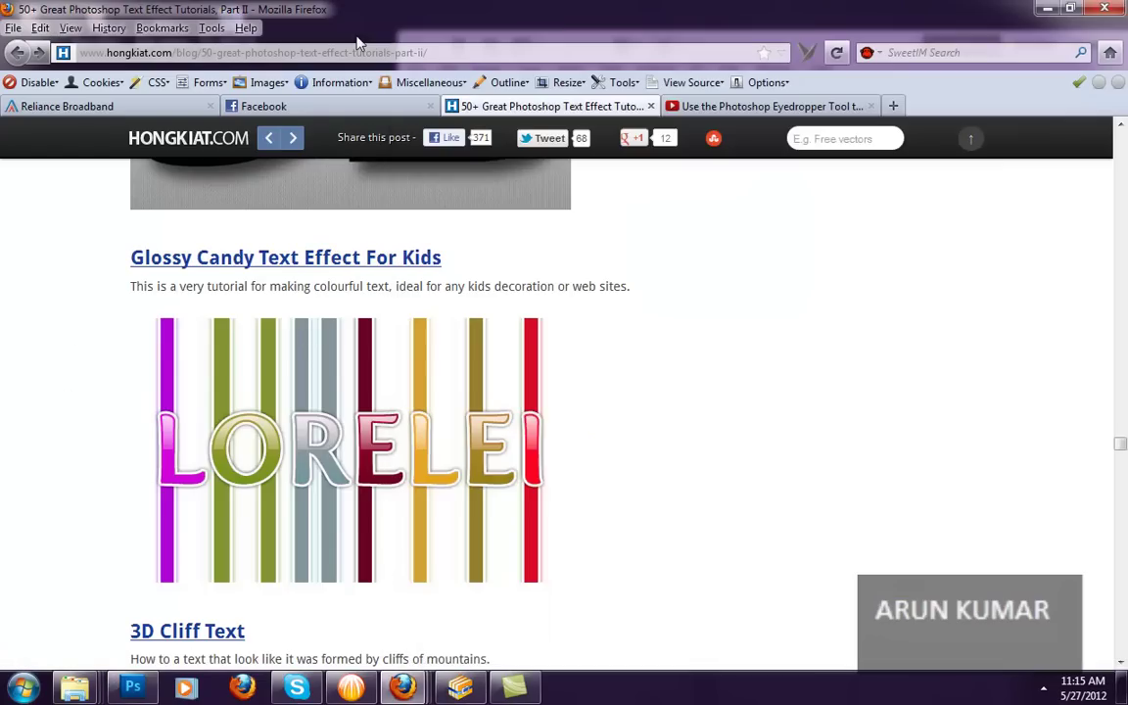
left_click(318, 106)
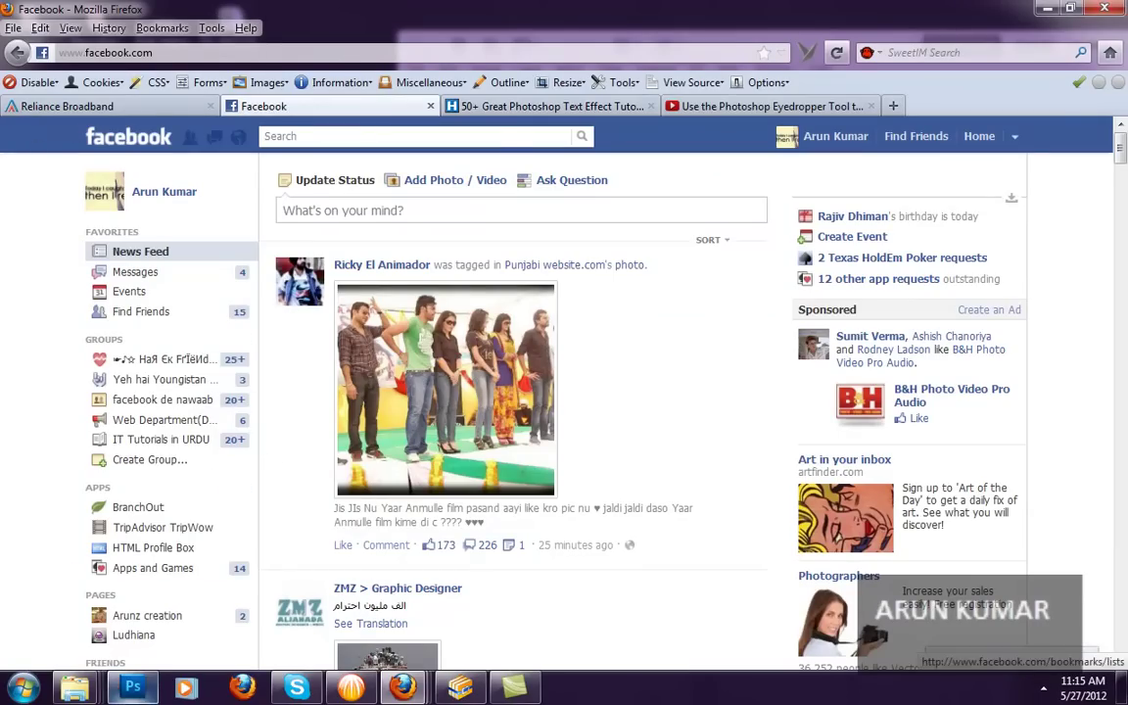
key("alt+Tab")
Sample blue from the Facebook header and fill Layer 2, leaving Photoshop windowed.
right_click(417, 244)
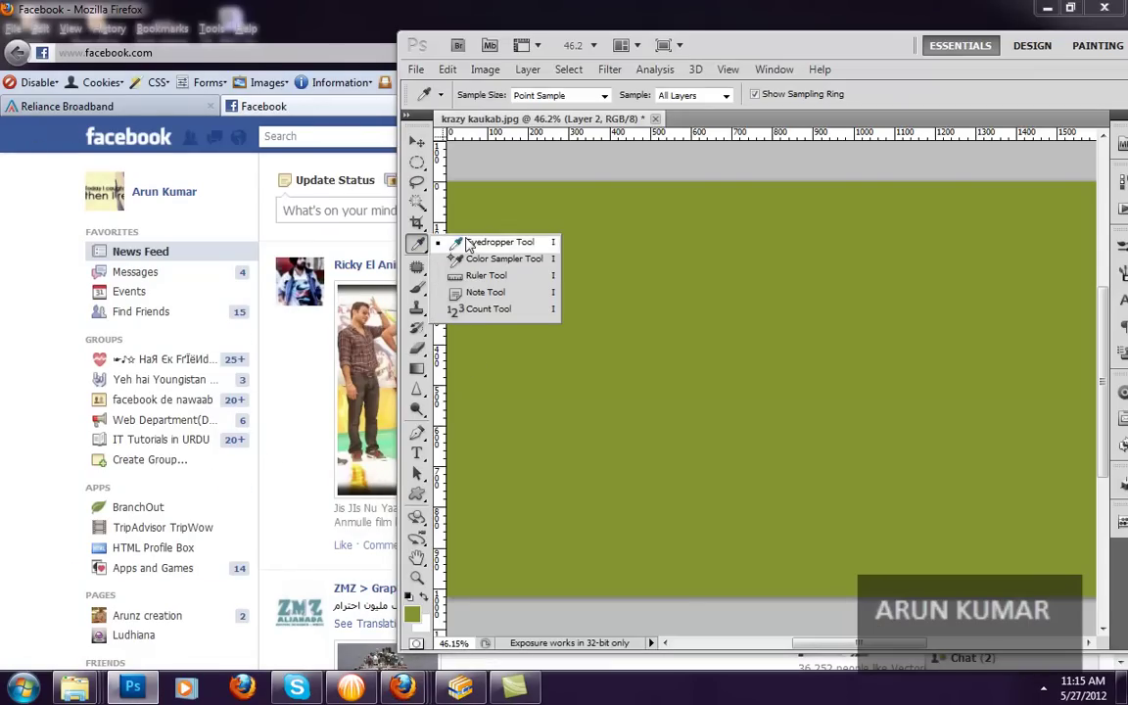
left_click(450, 240)
left_click_drag(540, 233, 61, 130)
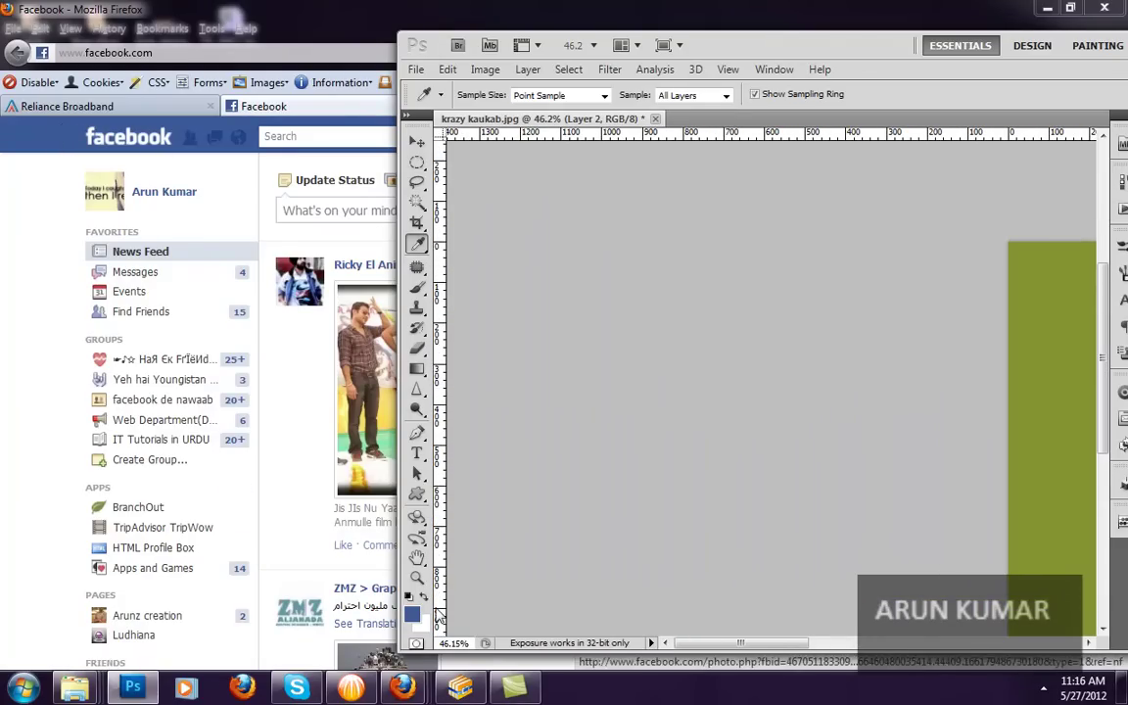
double_click(642, 42)
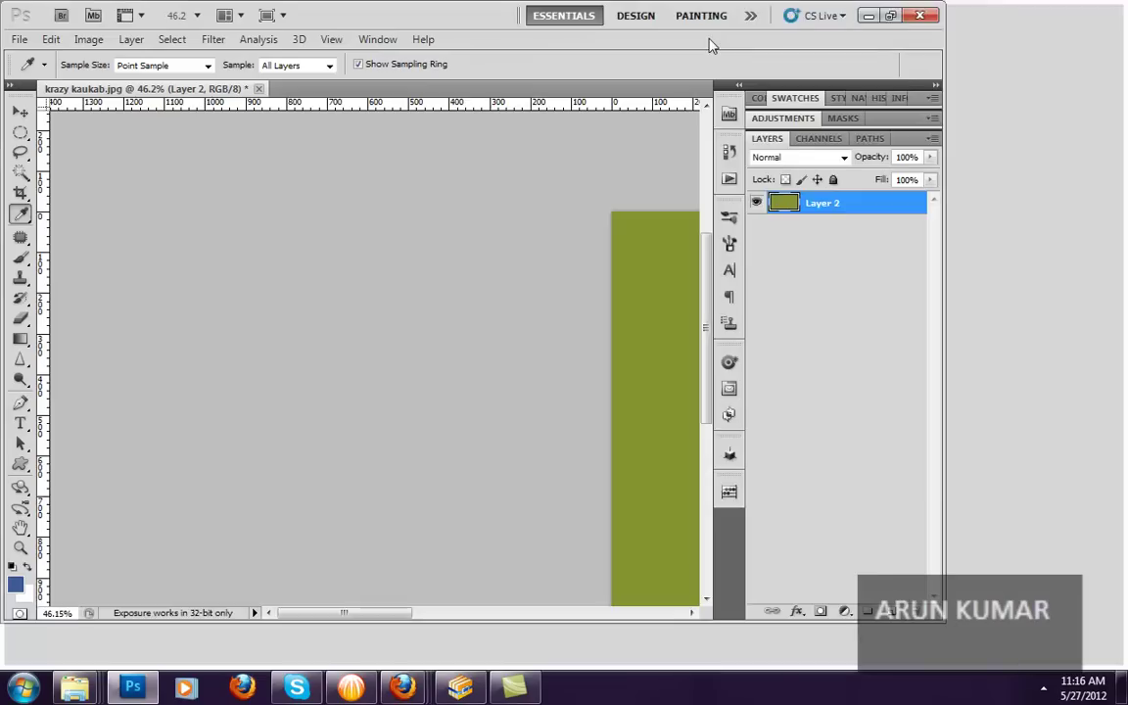
key("alt+BackSpace")
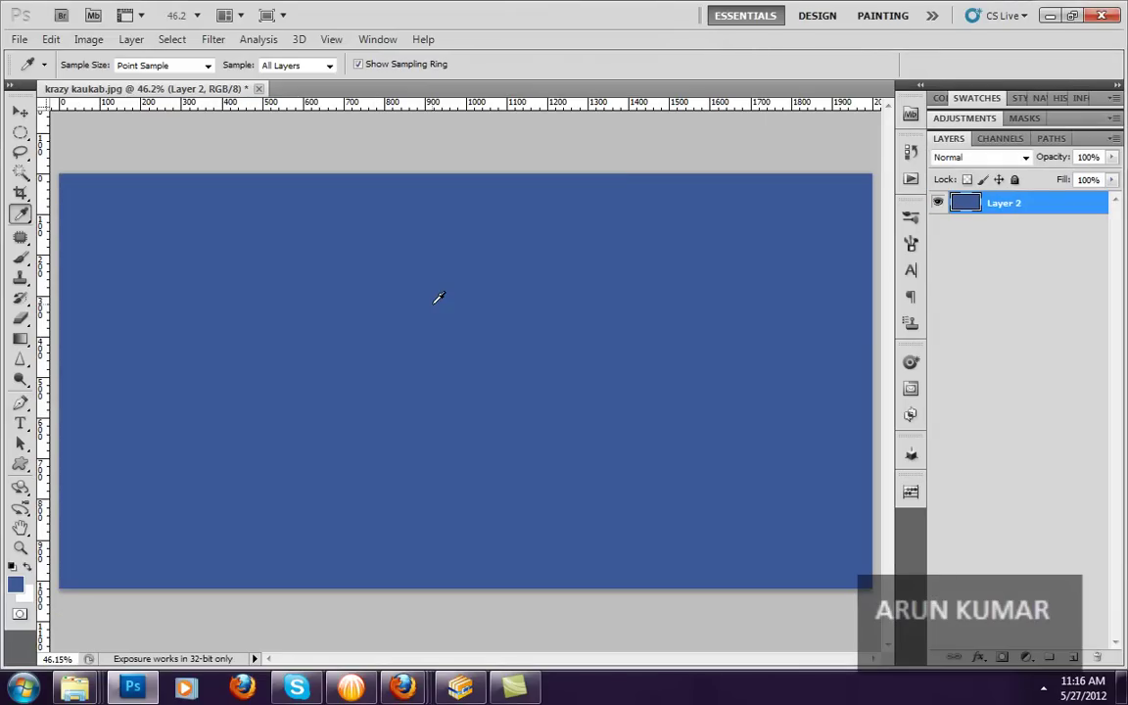
double_click(611, 13)
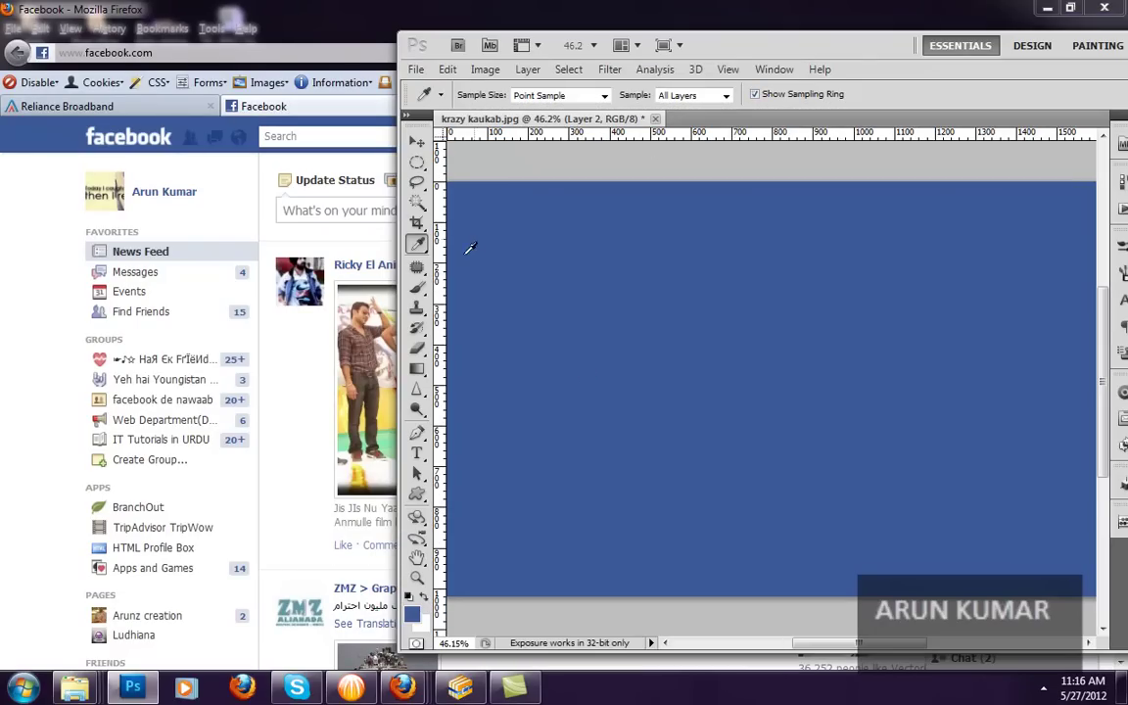
Scroll the 50+ Great Photoshop Text Effect Tutorials tab to its end, then return to Photoshop.
left_click(305, 31)
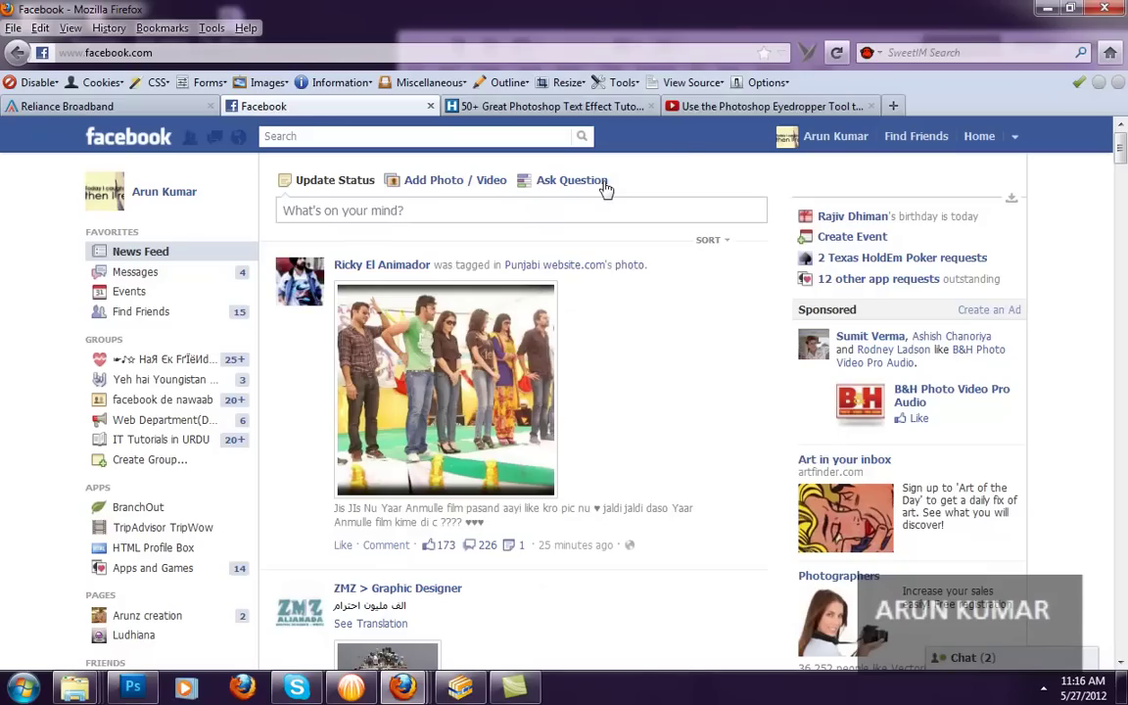
left_click(549, 106)
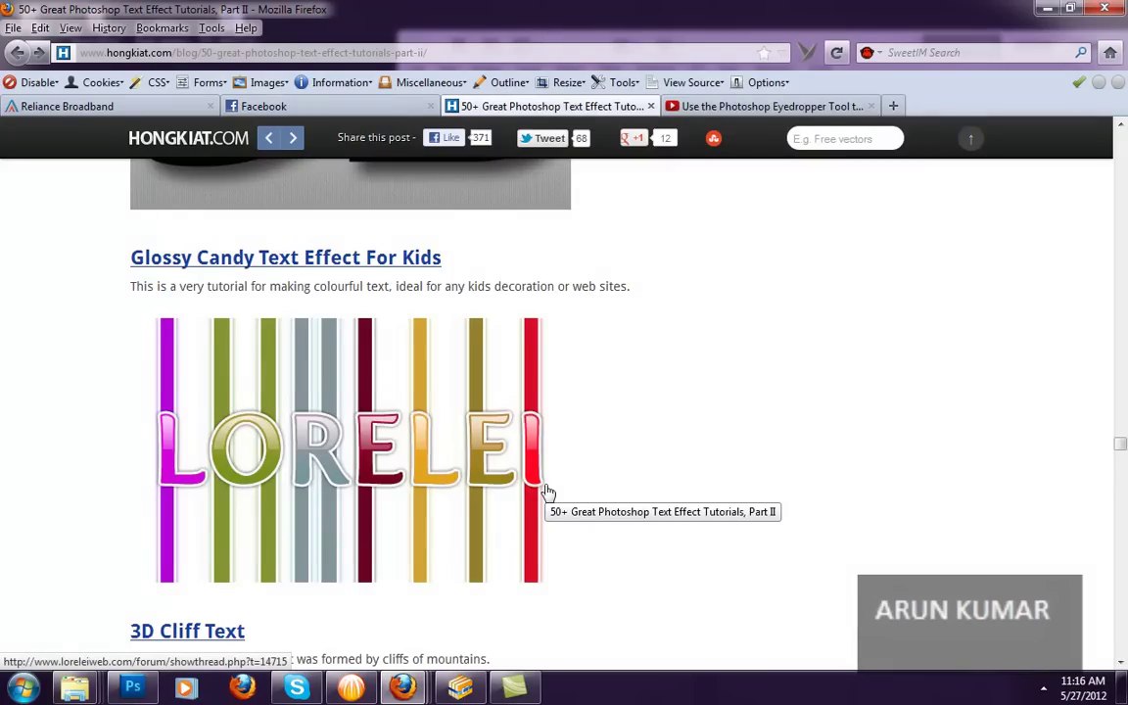
scroll(538, 488, "down", 15)
scroll(537, 487, "down", 20)
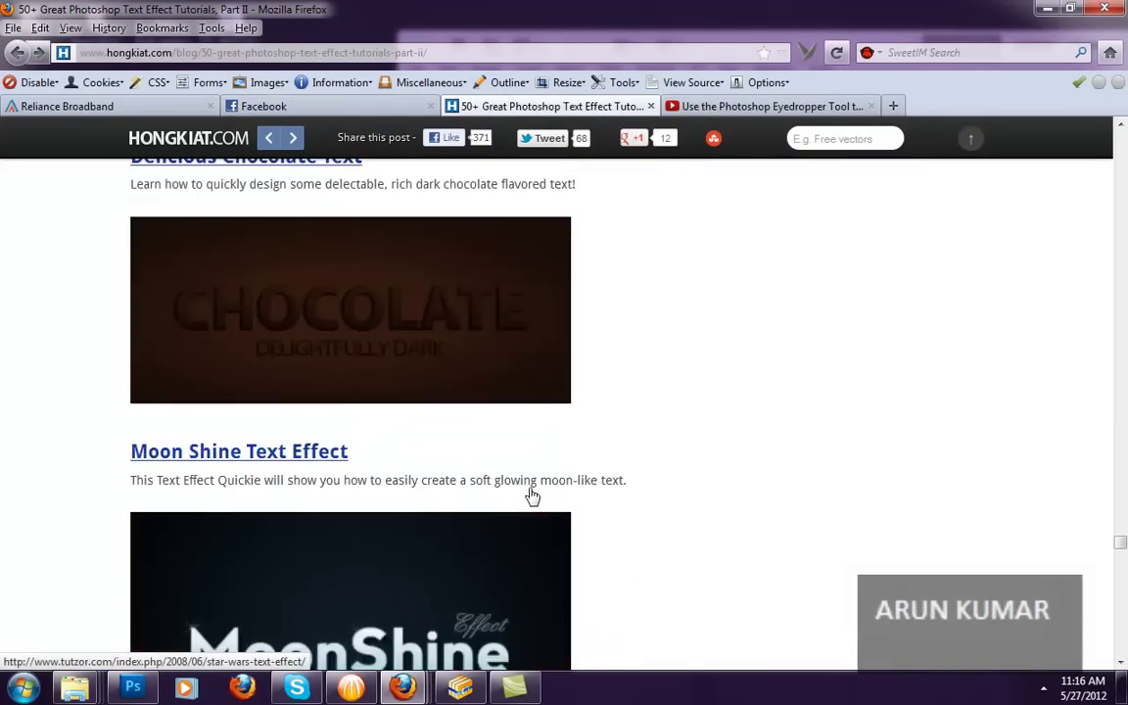
scroll(533, 497, "down", 15)
scroll(532, 497, "down", 15)
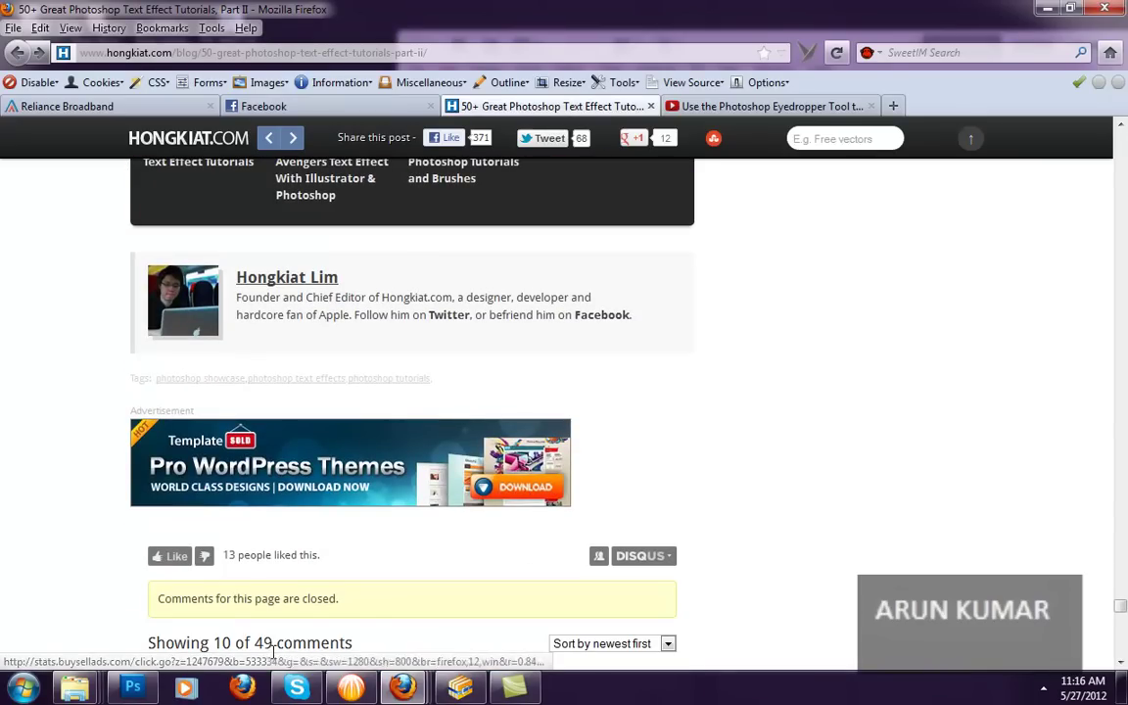
left_click(132, 688)
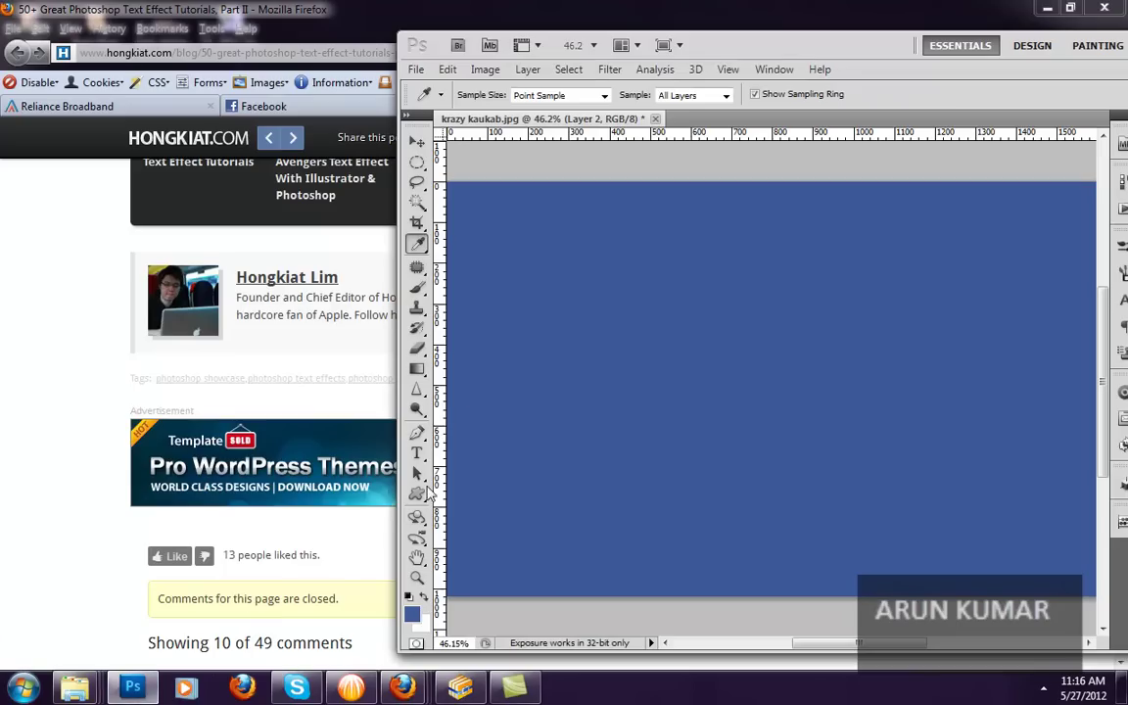
Sample red from the Firefox advert and fill Layer 2, leaving Photoshop windowed.
right_click(417, 244)
left_click(446, 242)
left_click(594, 241)
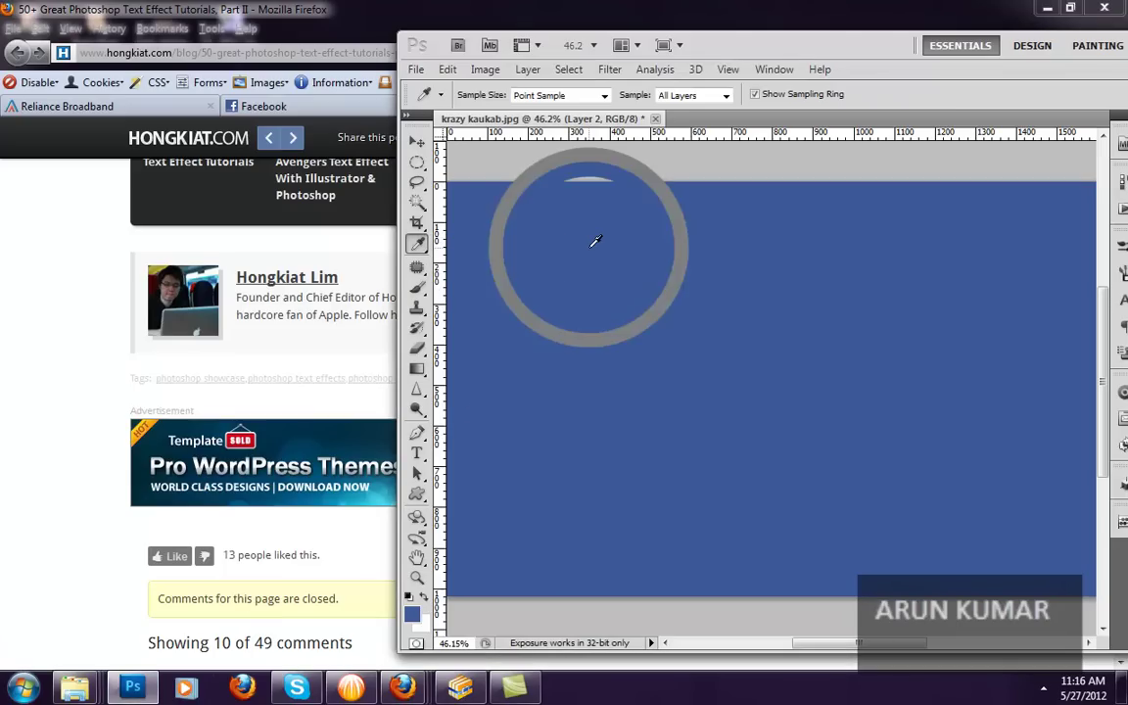
left_click_drag(594, 241, 257, 441)
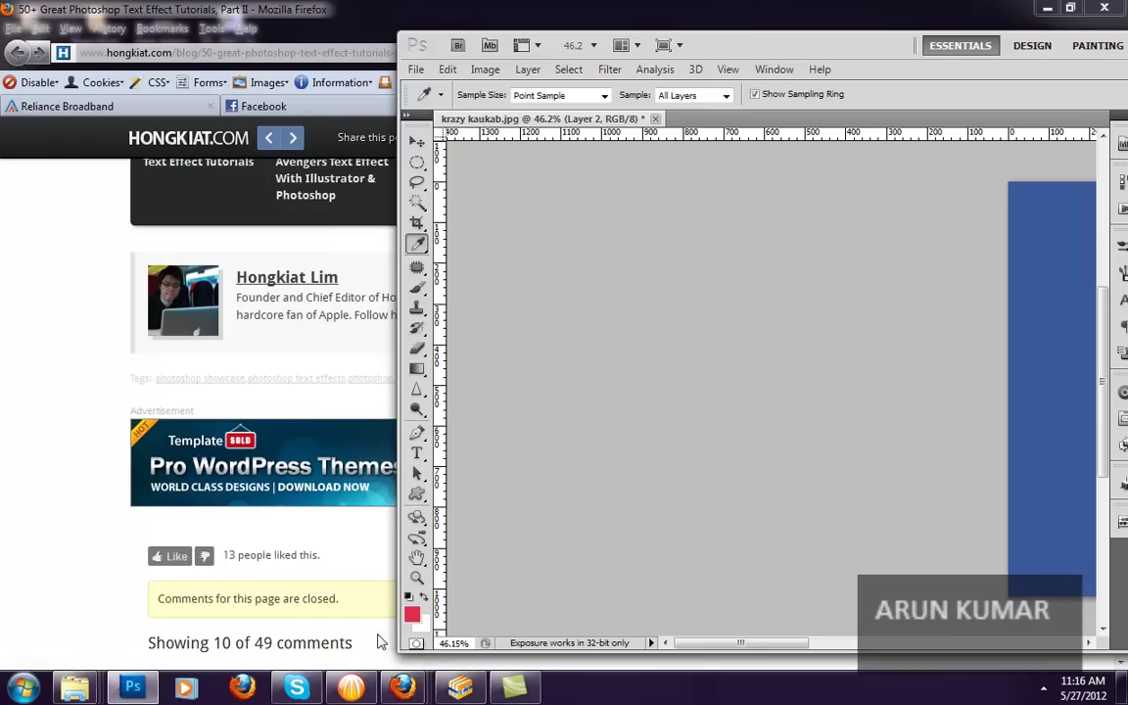
double_click(860, 62)
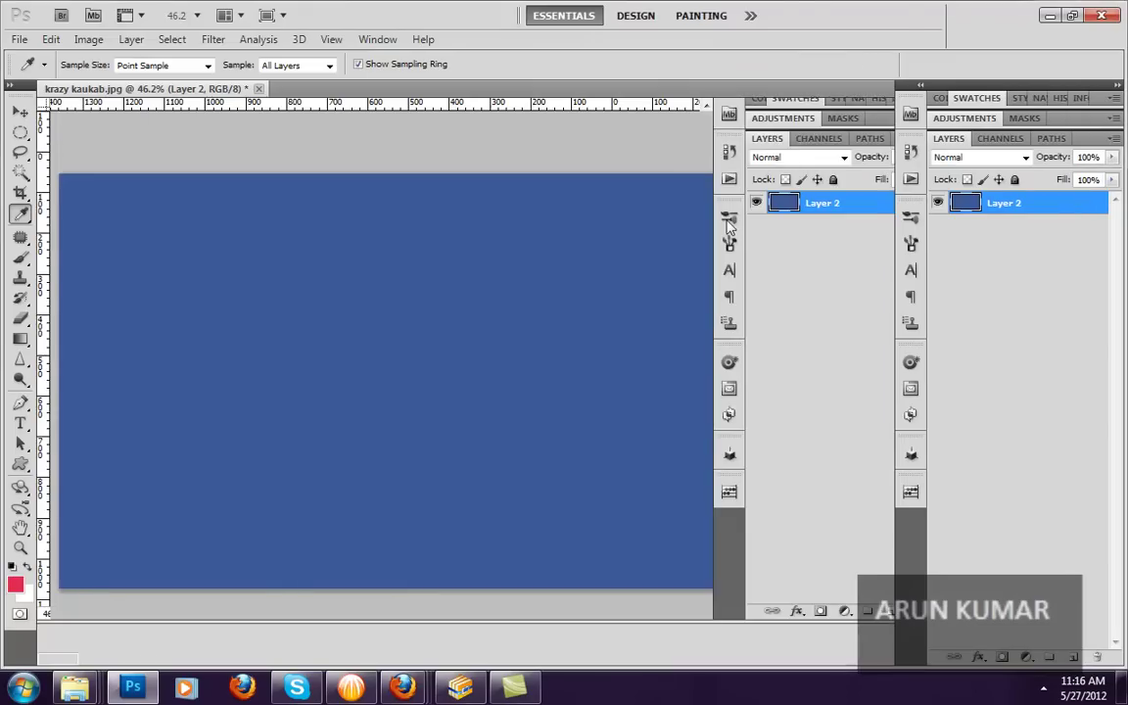
key("alt+BackSpace")
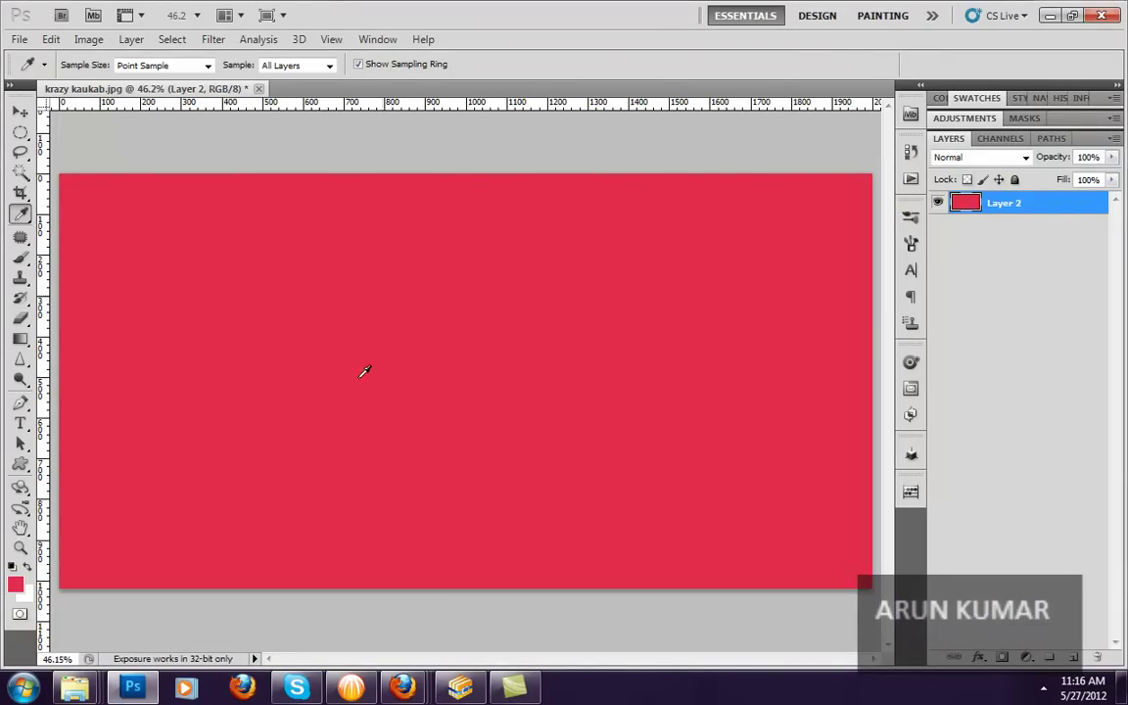
double_click(558, 12)
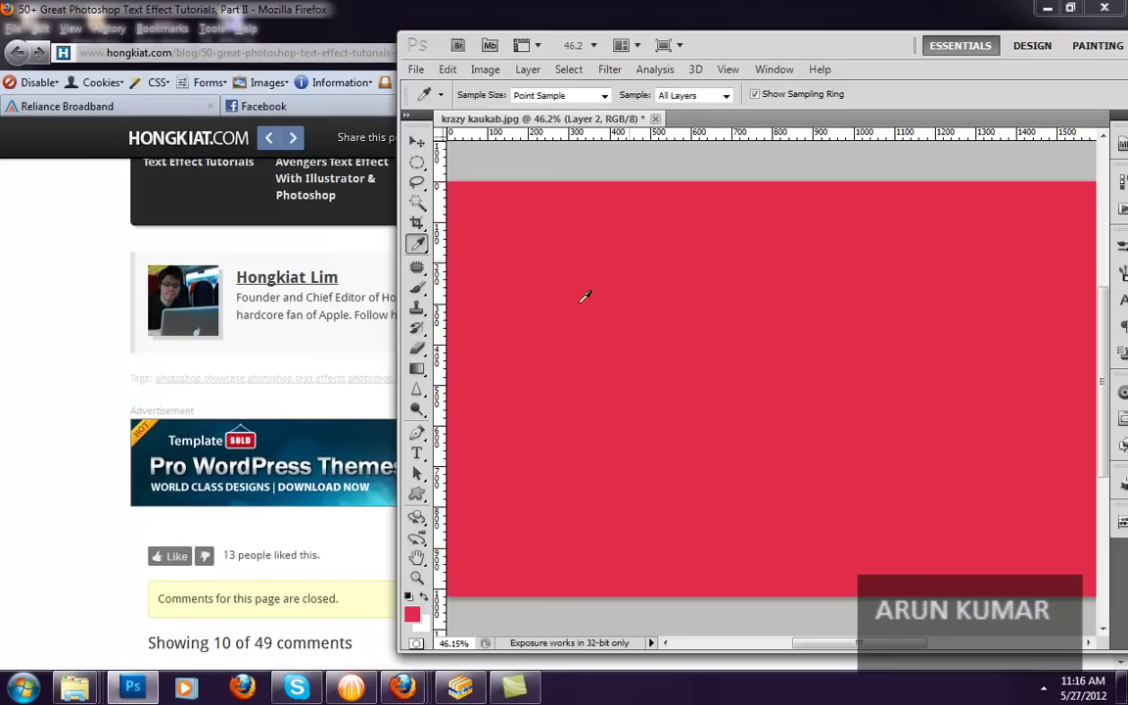